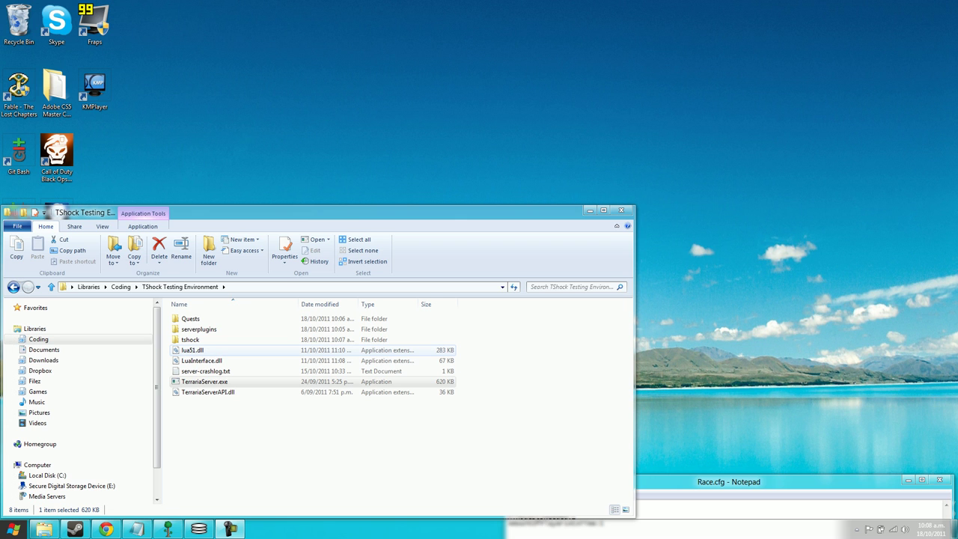
Check lua51.dll and LuaInterface.dll in the TShock Testing Environment folder, and examine the plugin files in serverplugins.
click(192, 349)
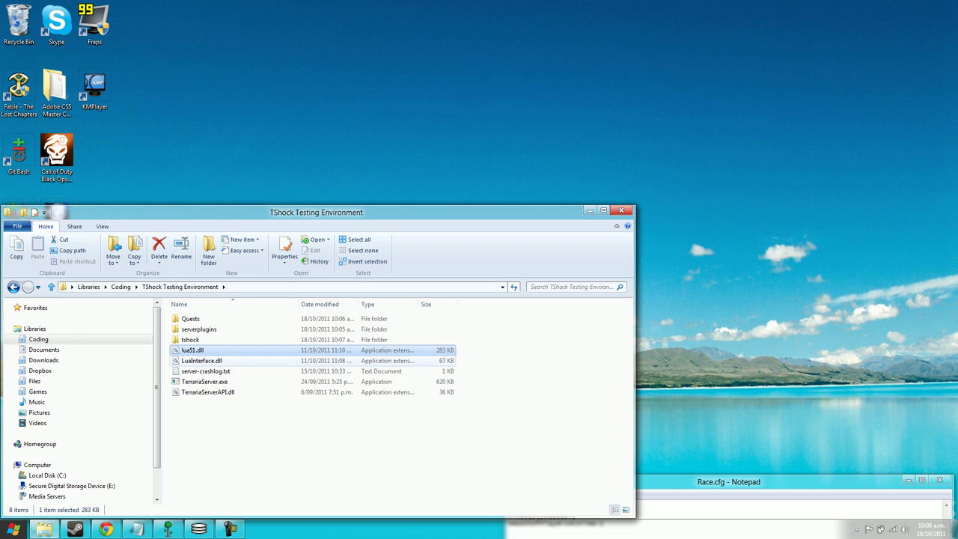
click(201, 360)
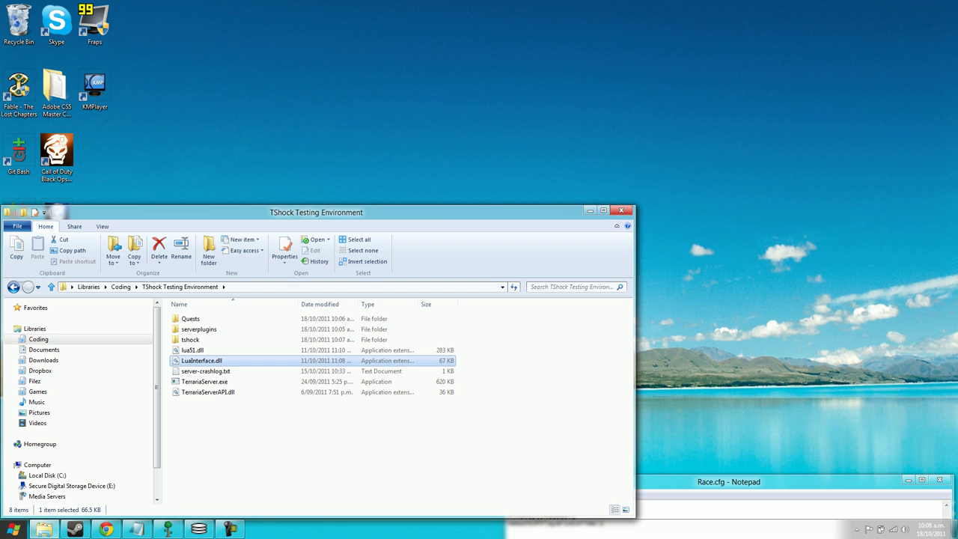
click(314, 419)
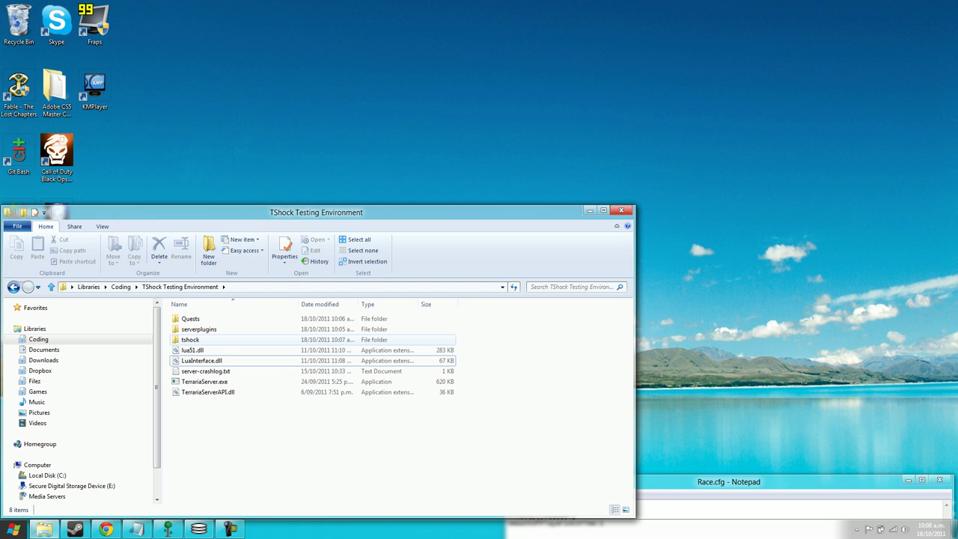
double_click(198, 329)
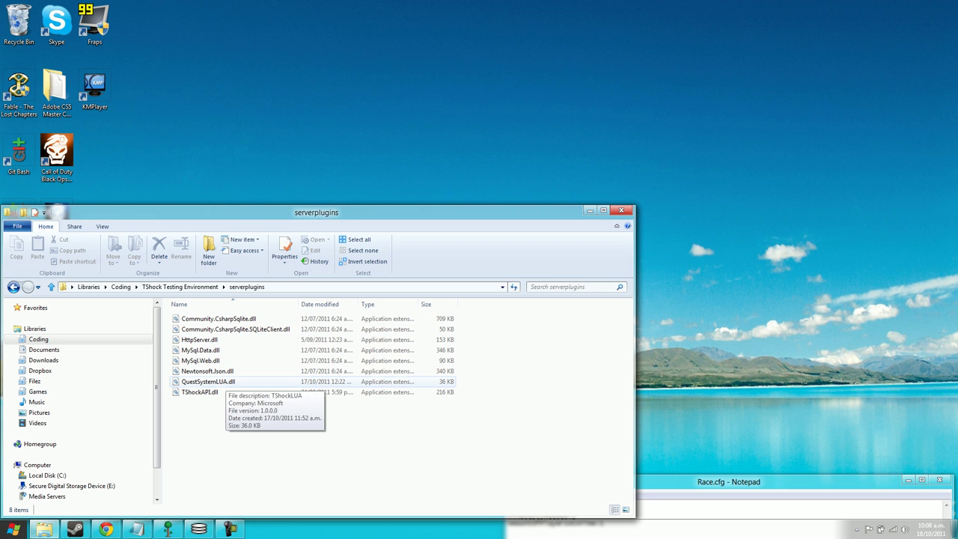
Return to the TShock Testing Environment folder, run TerrariaServer.exe once and close the server console.
click(180, 286)
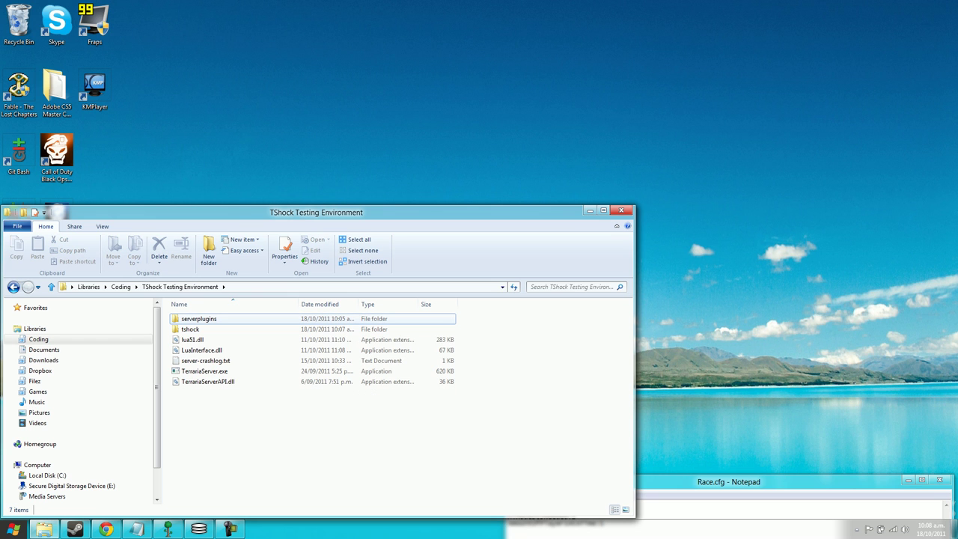
double_click(205, 371)
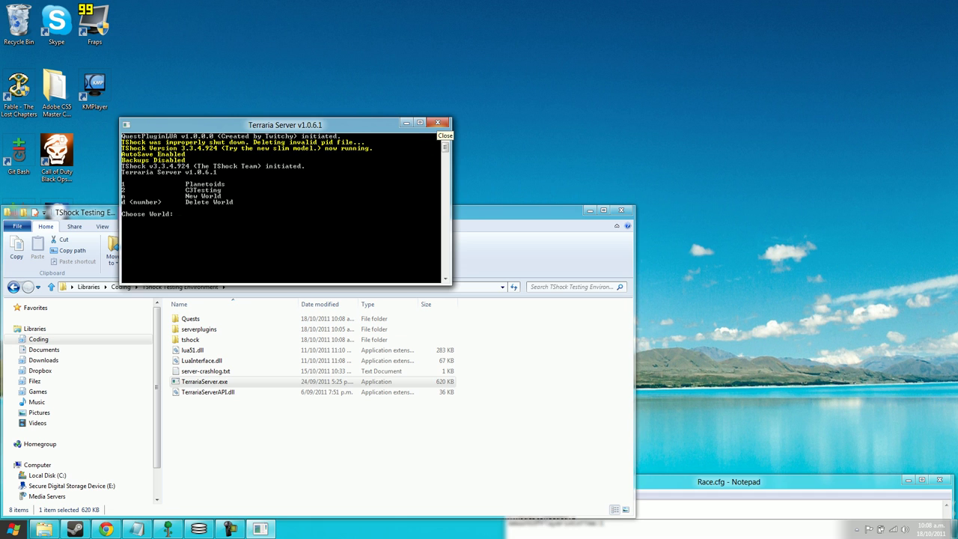
click(438, 122)
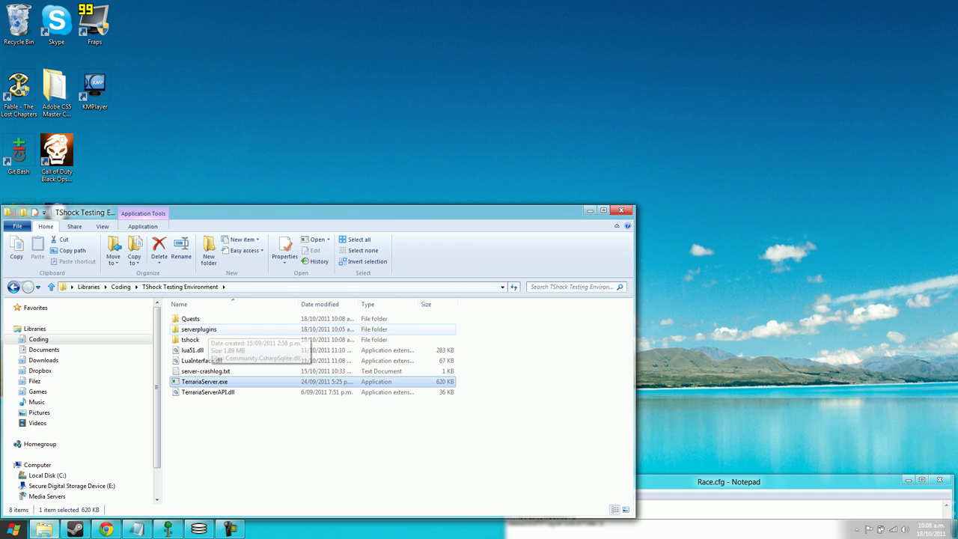
Create a new text document in the Quests folder and name it Test.cfg, accepting the extension change.
double_click(192, 318)
right_click(183, 340)
mouse_move(224, 488)
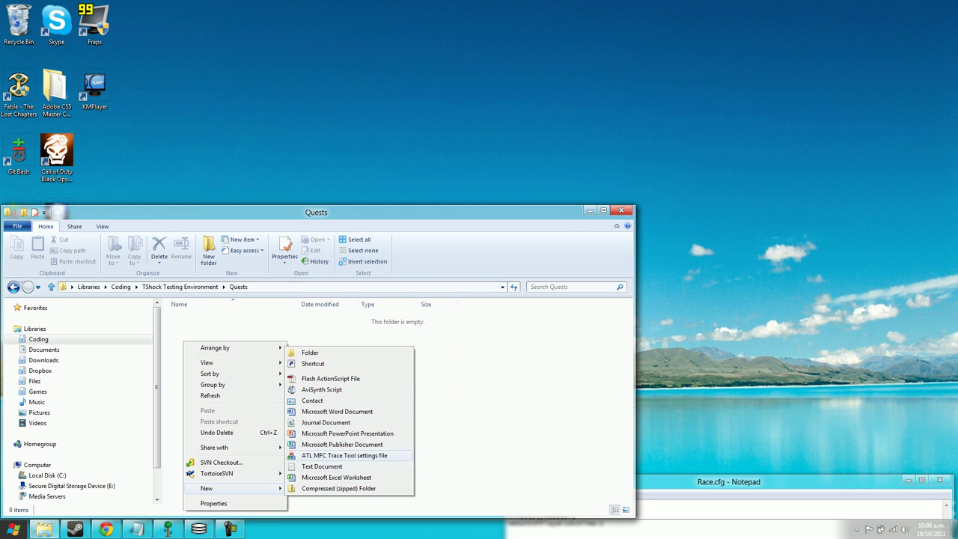
click(322, 466)
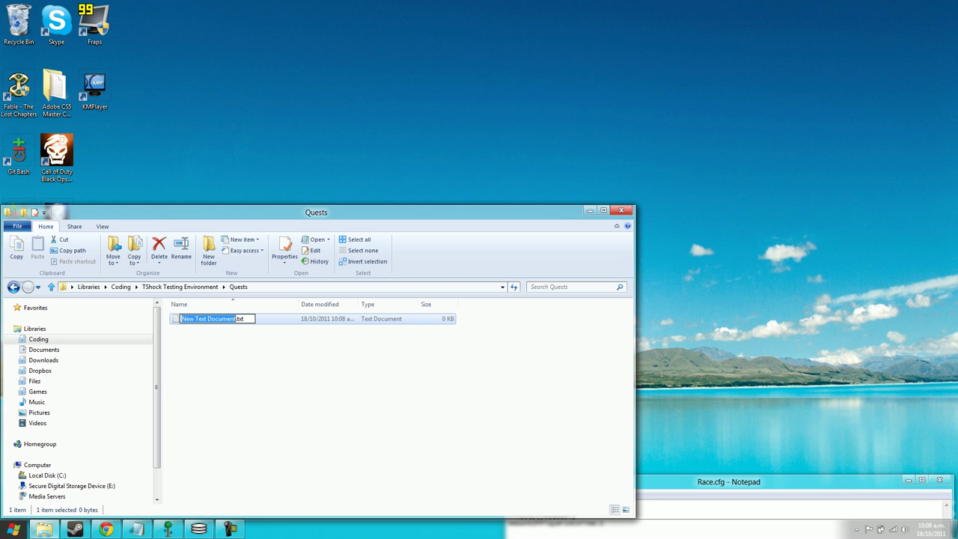
key(ctrl+a)
text(Test)
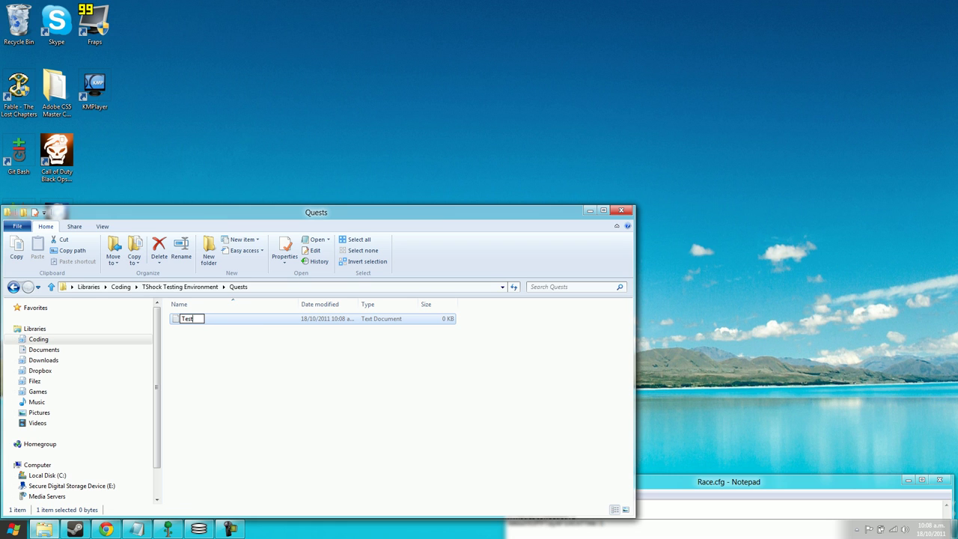
text(.cfg)
key(Return)
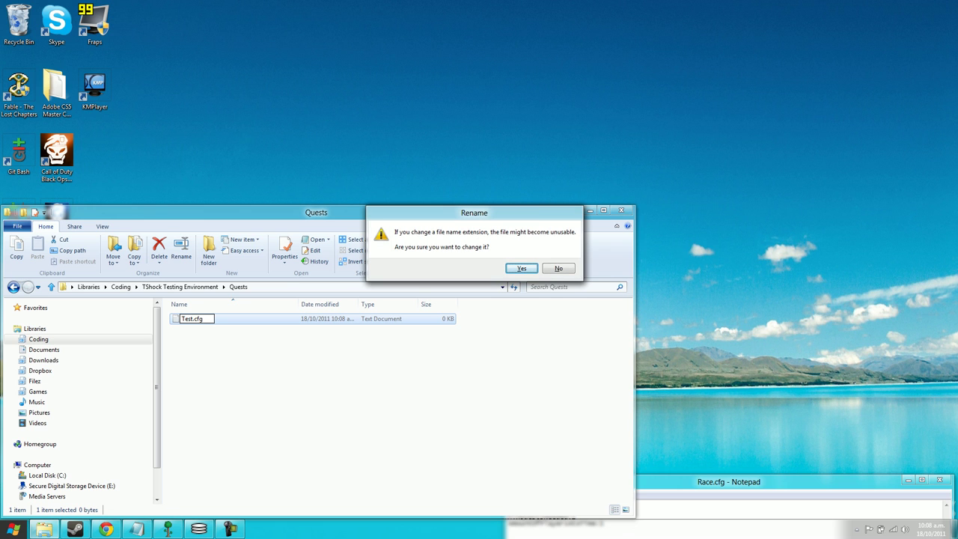
key(Return)
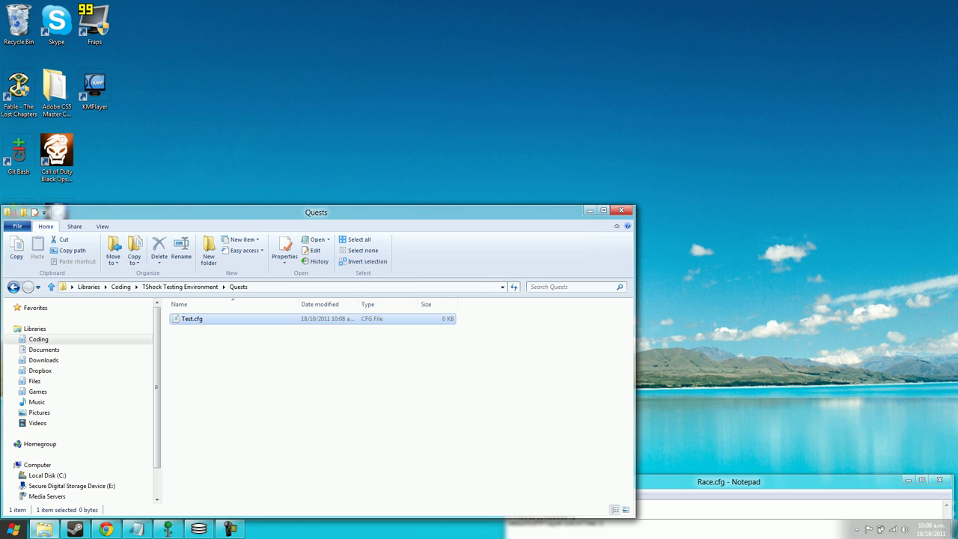
Open Test.cfg in Notepad and arrange its window side by side with the Race.cfg window.
right_click(287, 320)
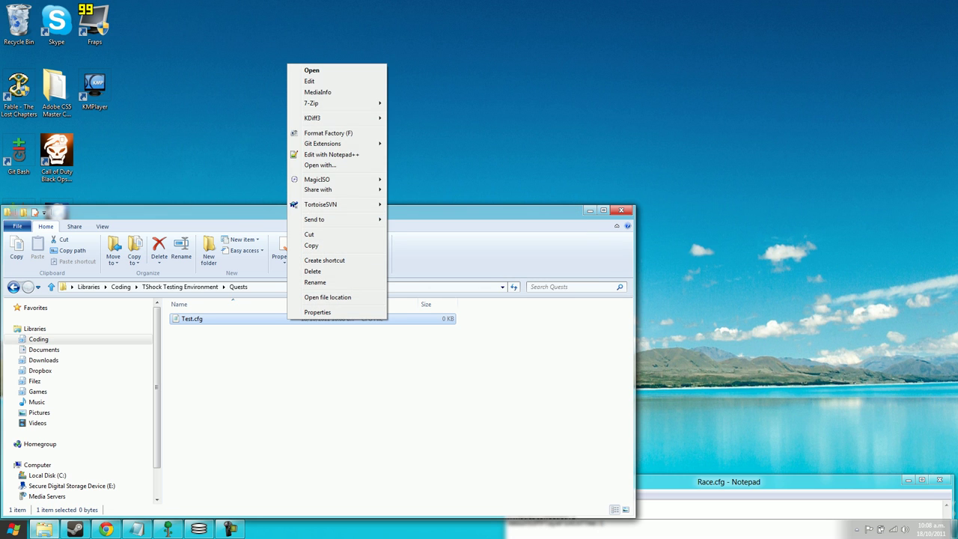
key(Return)
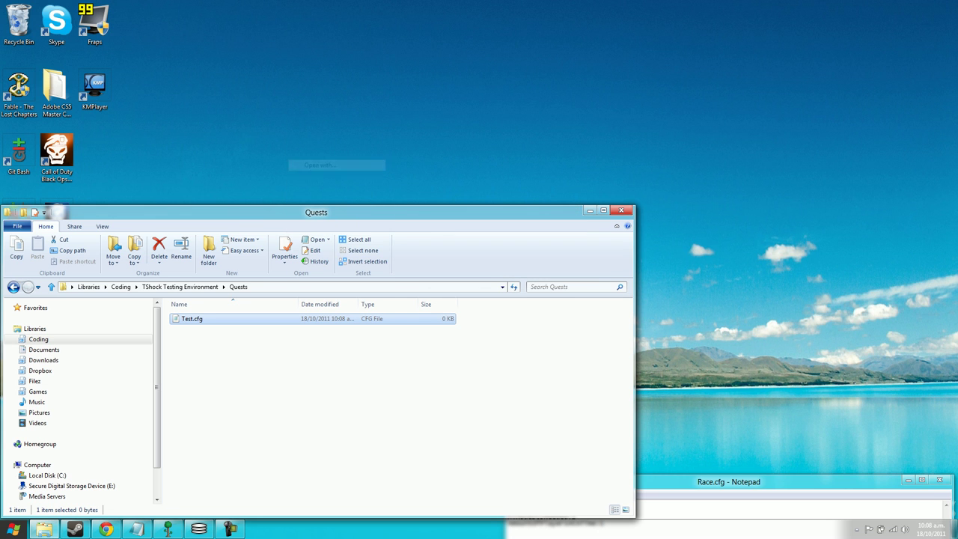
key(Down)
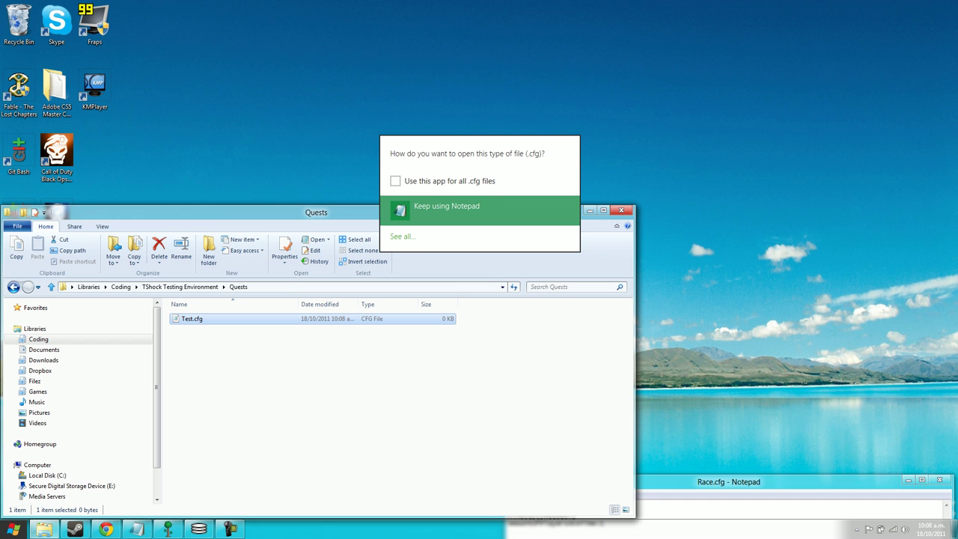
key(Return)
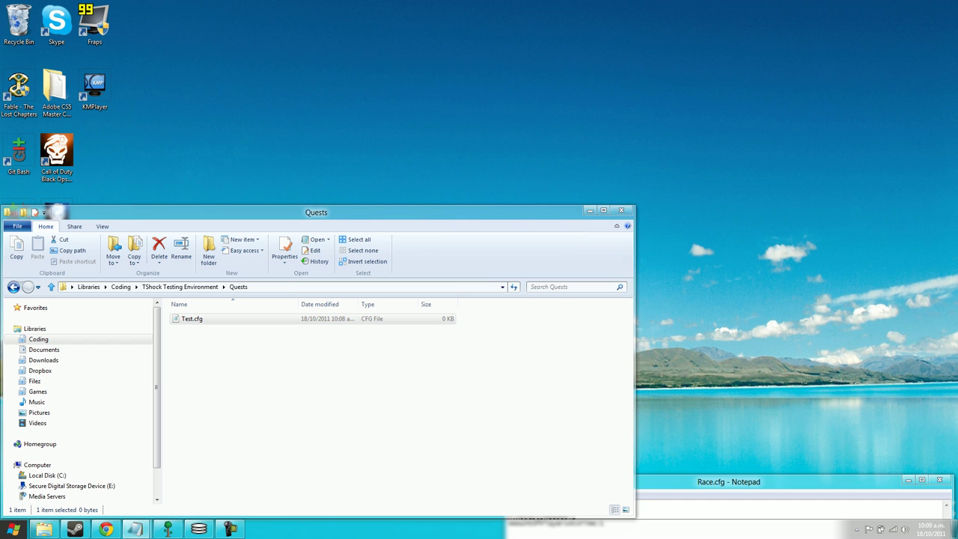
drag(495, 160, 309, 139)
drag(728, 481, 722, 169)
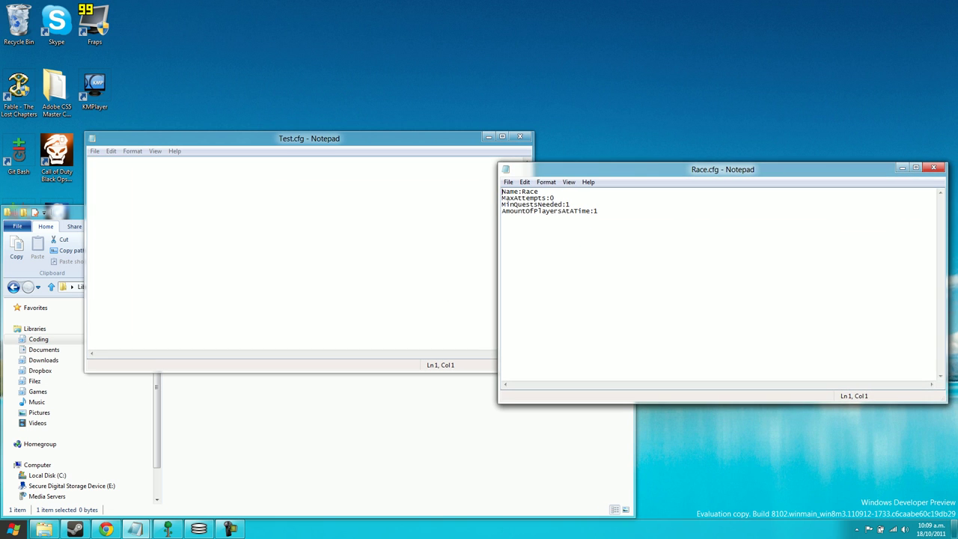
drag(308, 139, 264, 169)
Write four lines in Test.cfg: Name:Test, MaxAttemps:0, MinQuestsNeeded:0 and AmountOfPlayersAtATime:1.
text(Name)
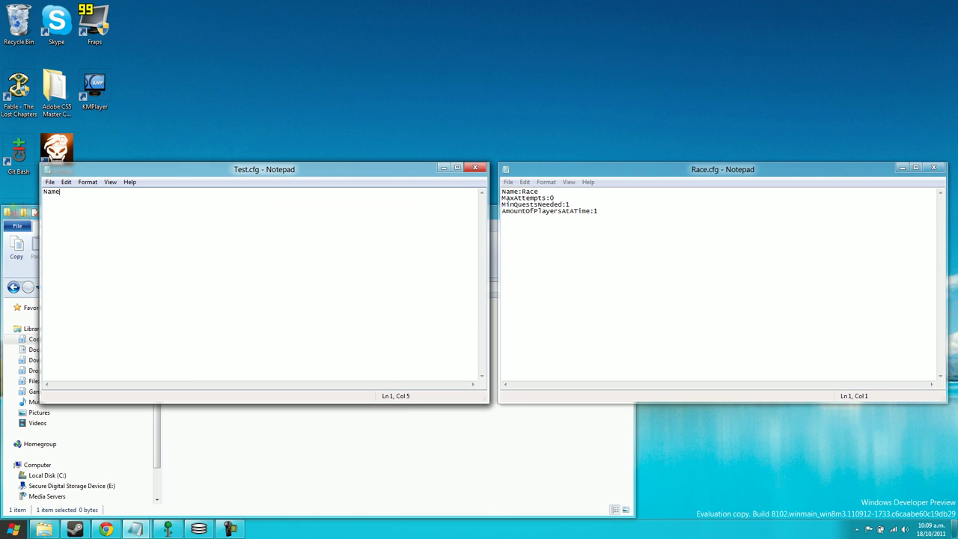
text(:Test )
text(MaxAt)
text(temps)
text(:0)
text(Min)
text(Quests)
text(Needed)
text(:)
text(0)
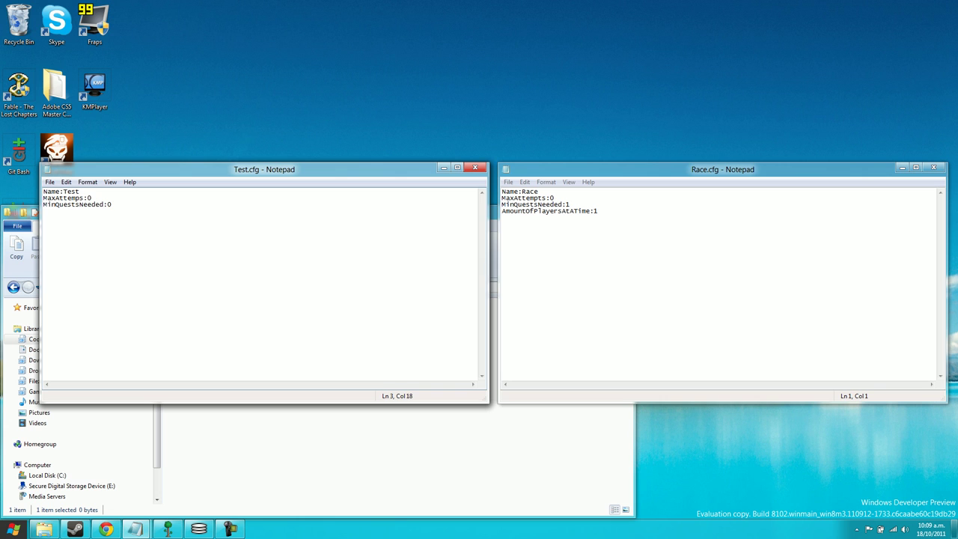
text(AmountOfPlayersAtATime:1)
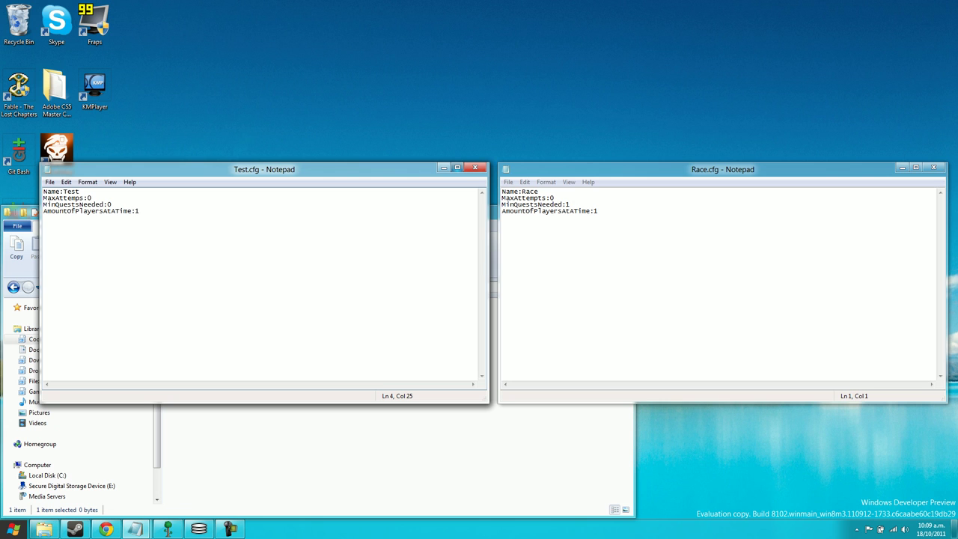
Close Test.cfg with its changes saved, and close Race.cfg as well.
click(475, 167)
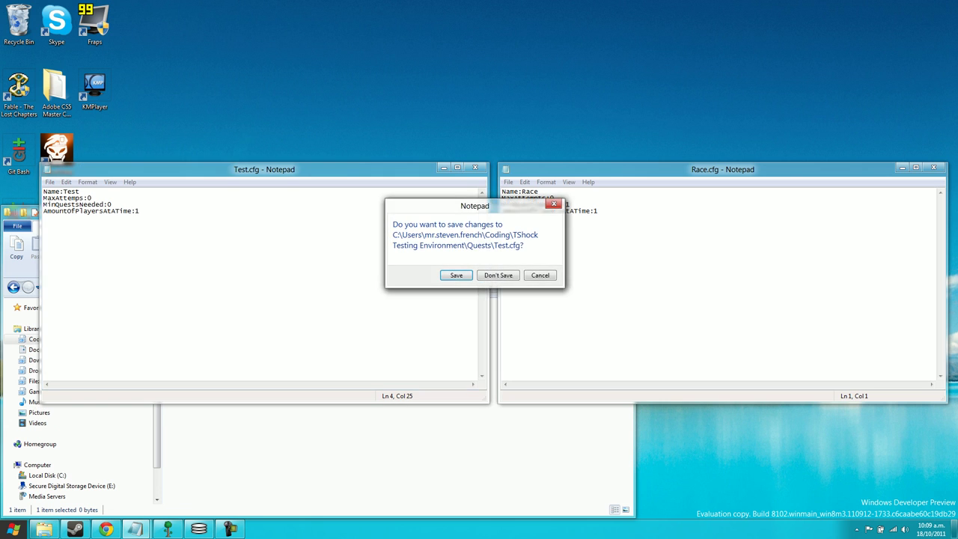
key(Return)
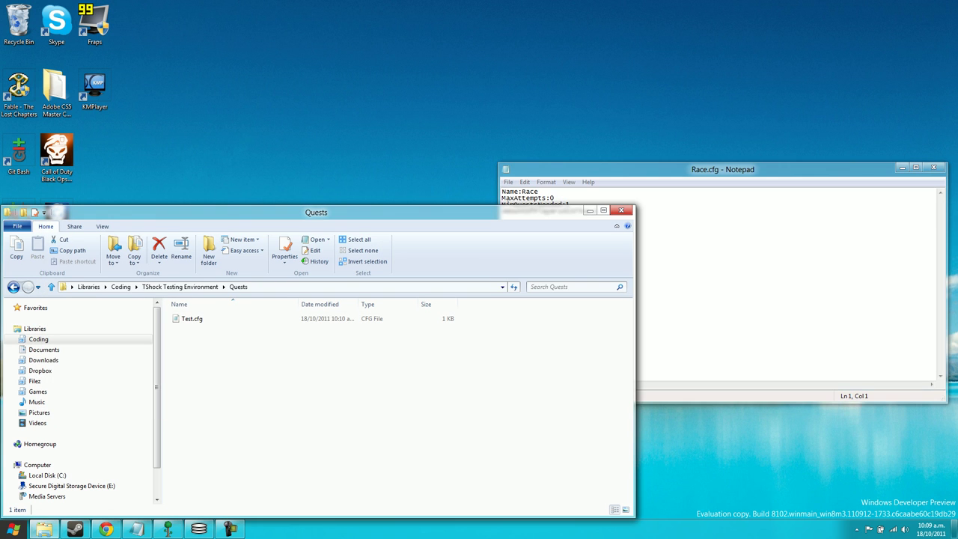
click(933, 168)
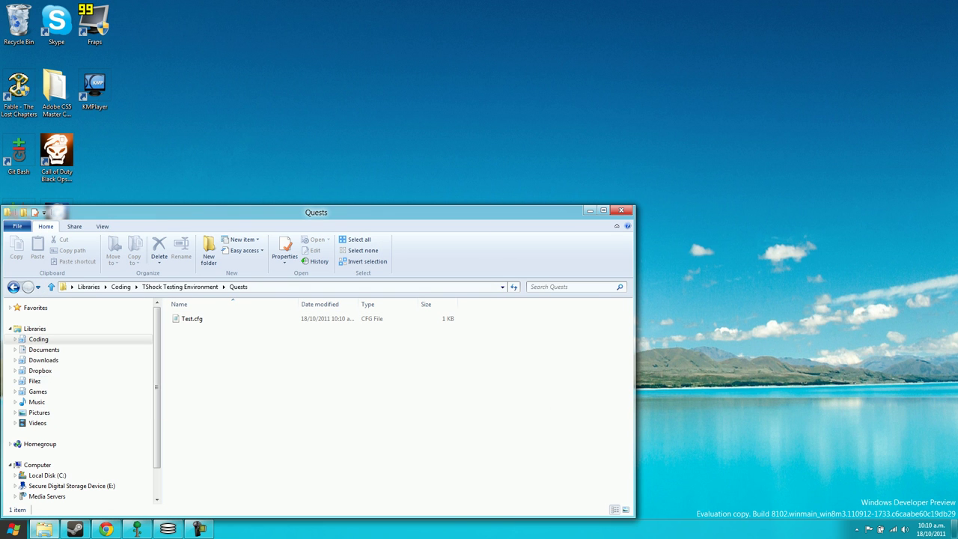
Create another text document in the Quests folder and name it Test.lua, accepting the extension change.
right_click(223, 329)
mouse_move(246, 476)
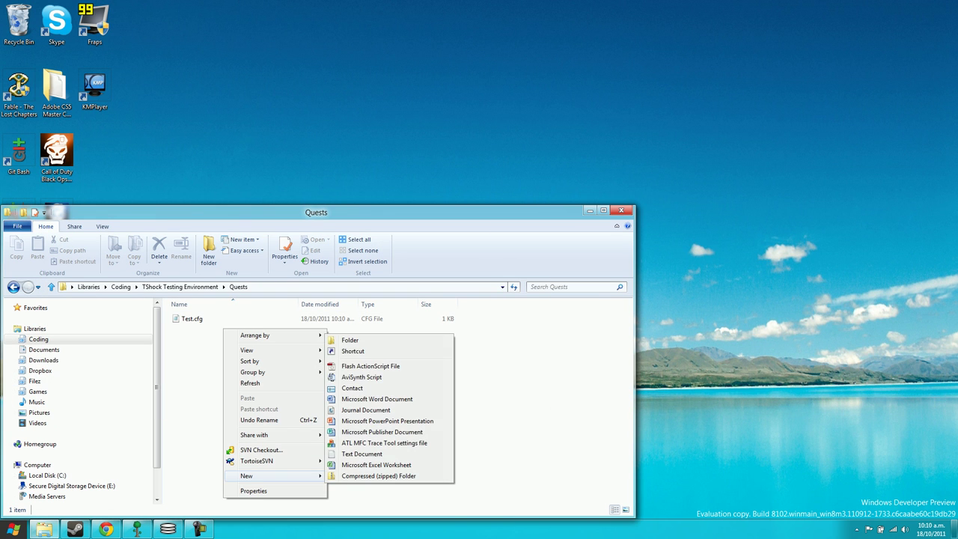
click(361, 453)
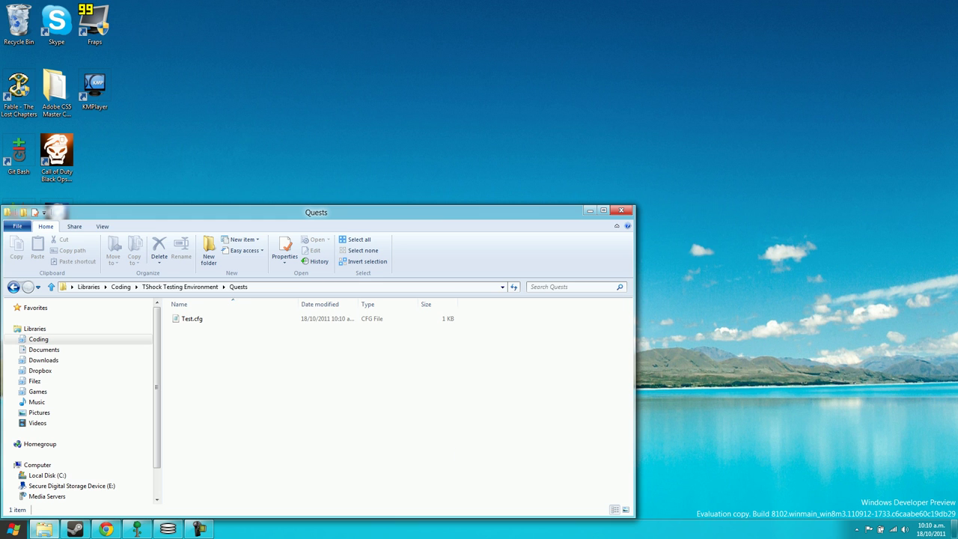
key(ctrl+a)
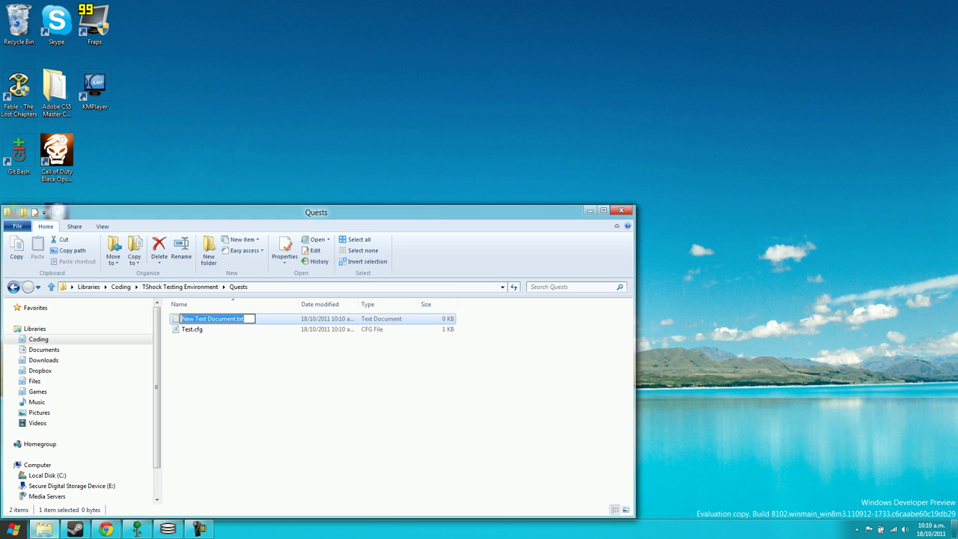
text(Test.)
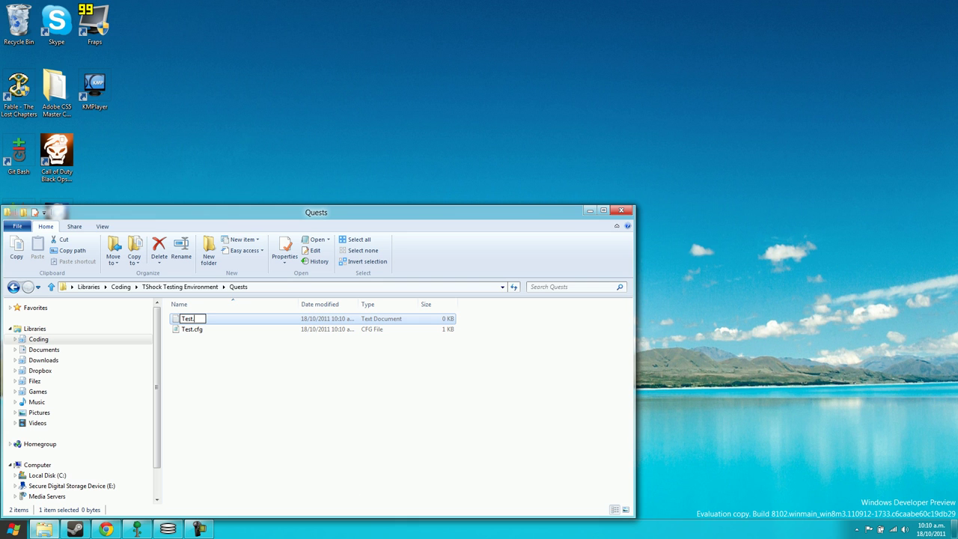
text(lua)
key(Return)
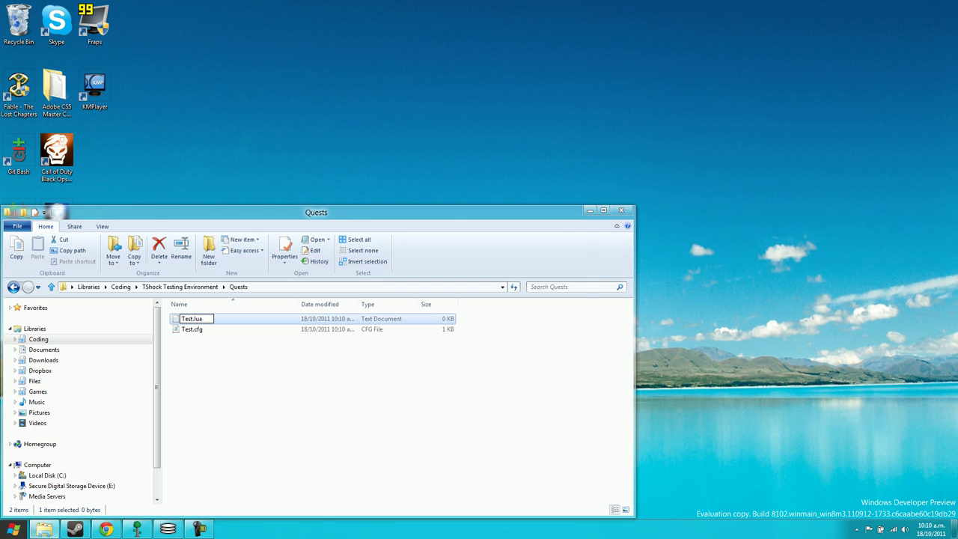
key(Return)
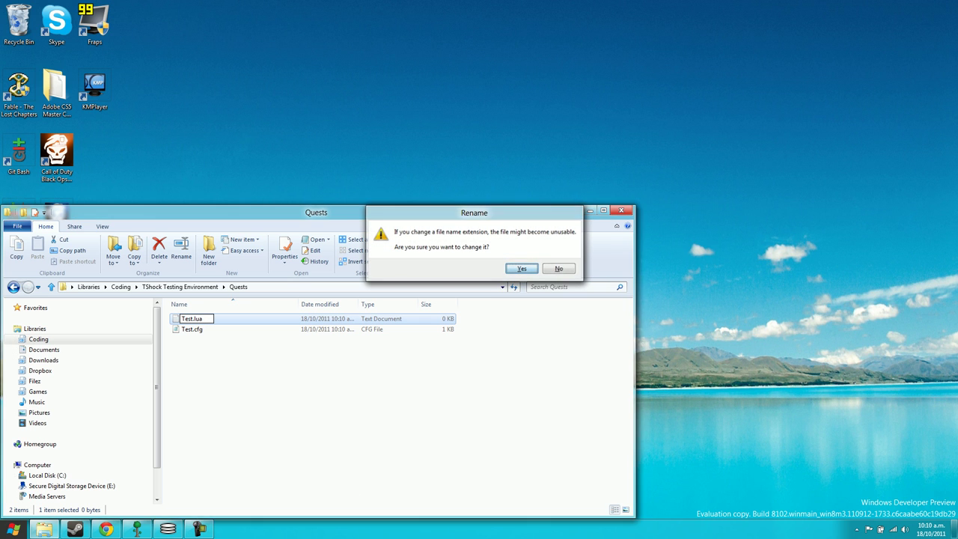
key(Escape)
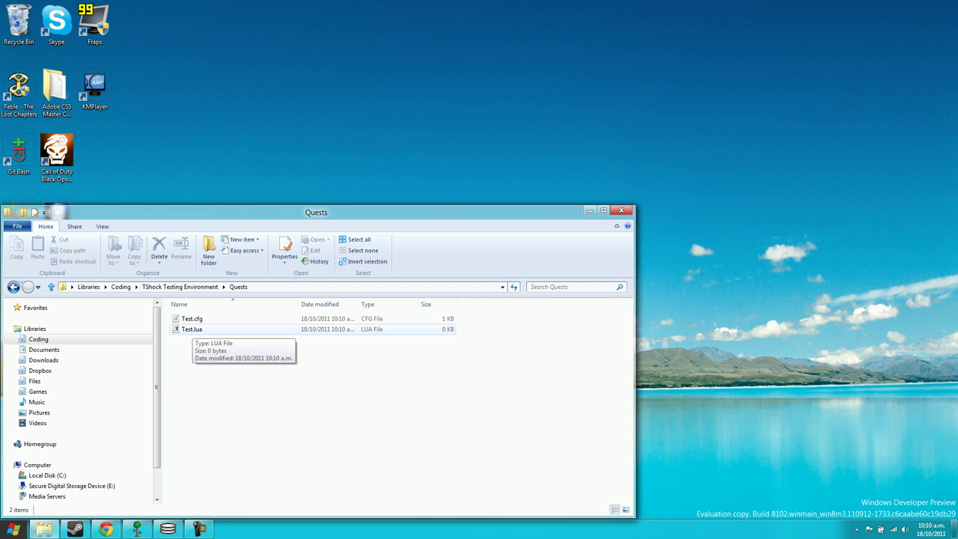
Open Test.lua in LuaEdit, restore the editor to a smaller window and move it toward the desktop's upper-left corner.
double_click(192, 329)
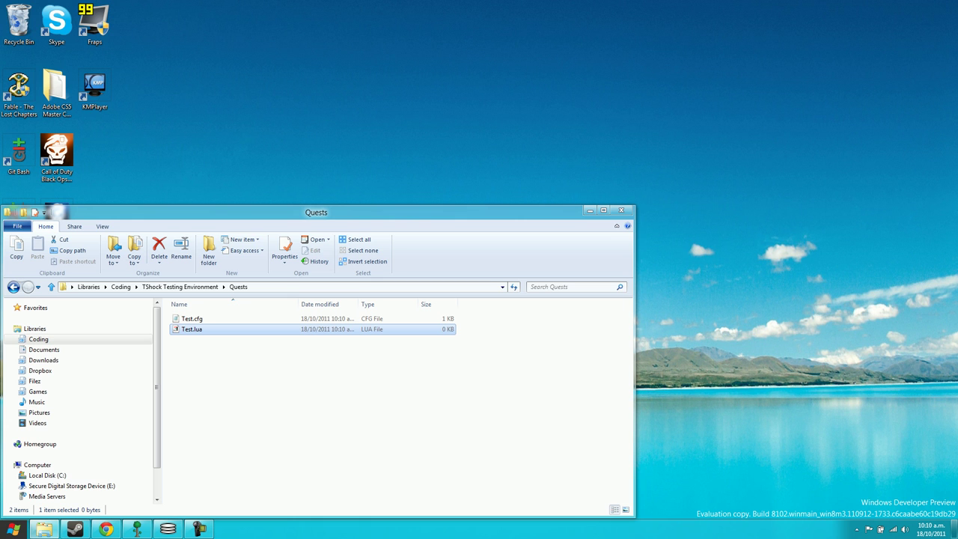
key(Return)
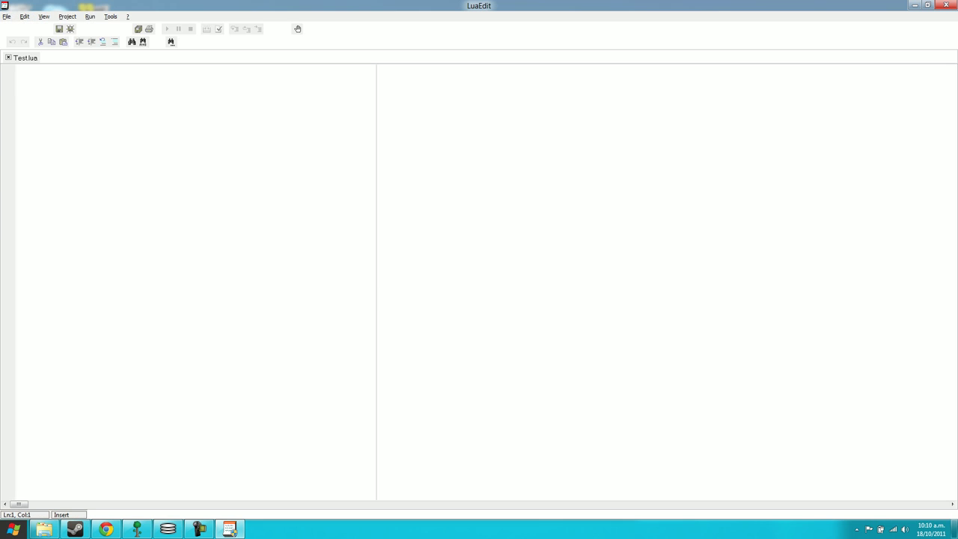
key(super+Down)
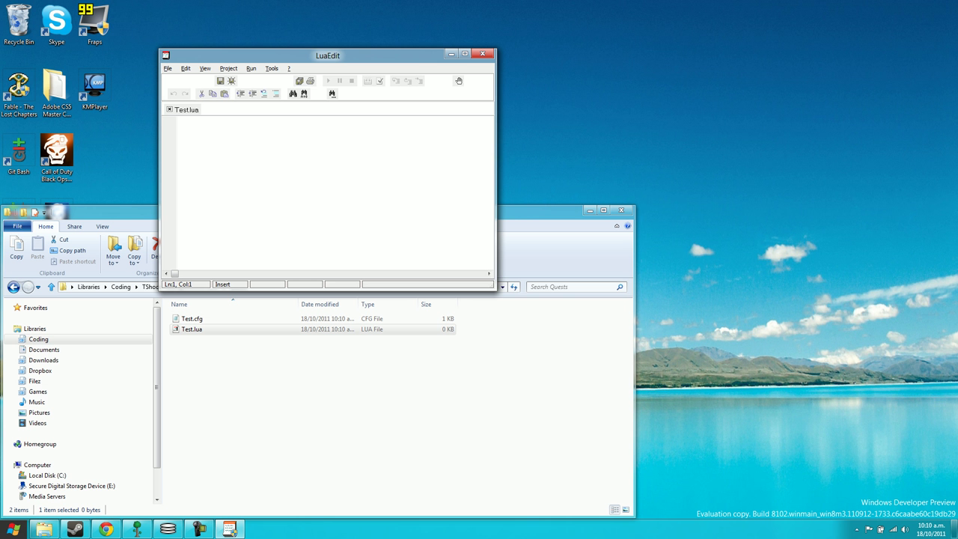
drag(327, 56, 256, 44)
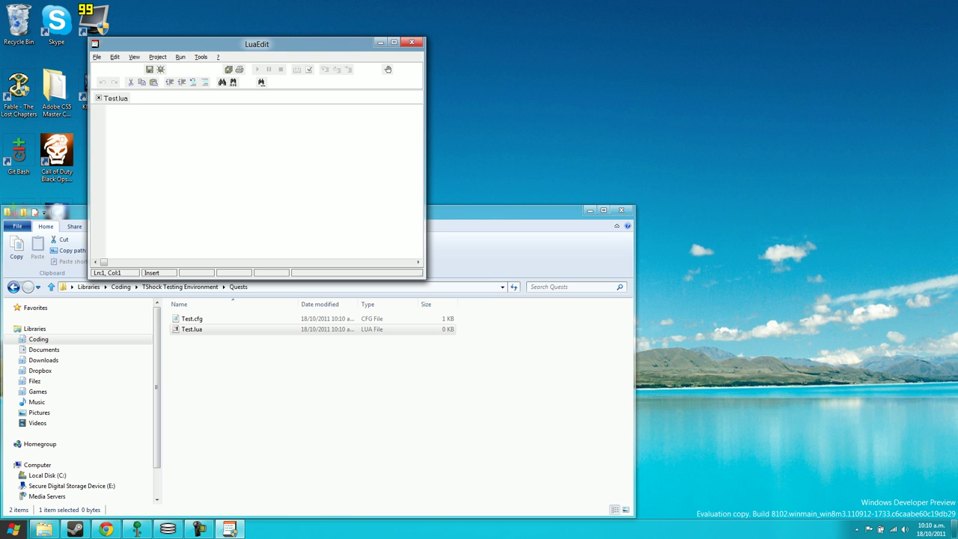
drag(257, 44, 241, 31)
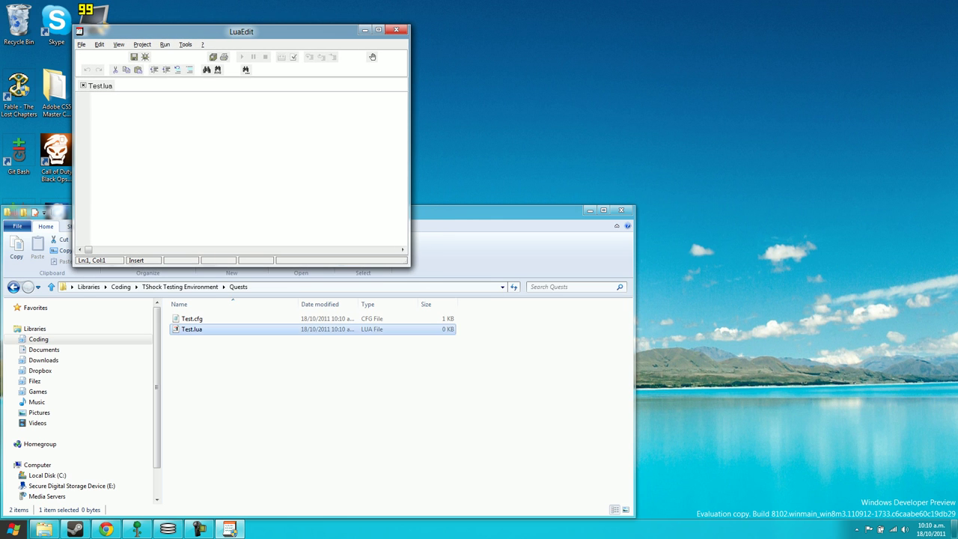
Launch TerrariaServer.exe from the TShock Testing Environment folder and start the C3Testing world, accepting the default server settings.
key(alt+Tab)
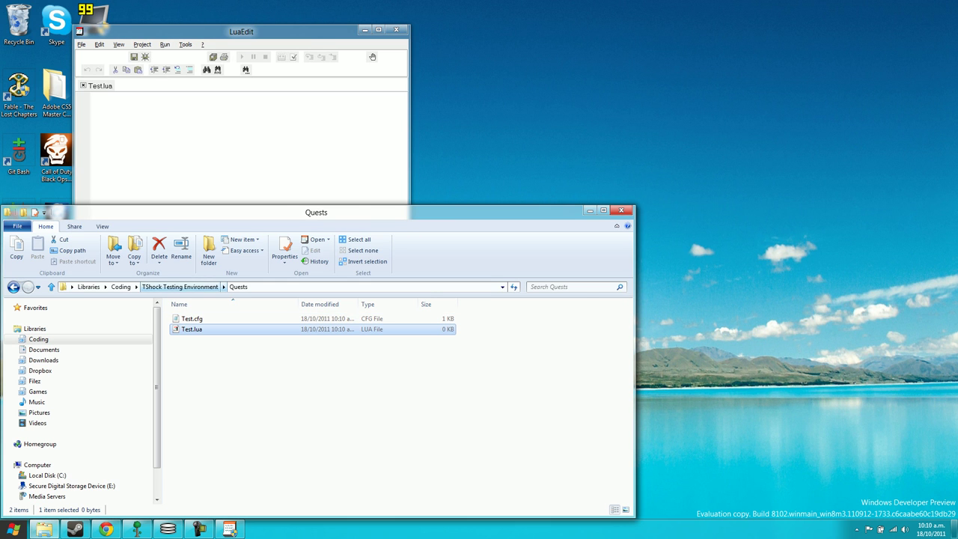
click(179, 286)
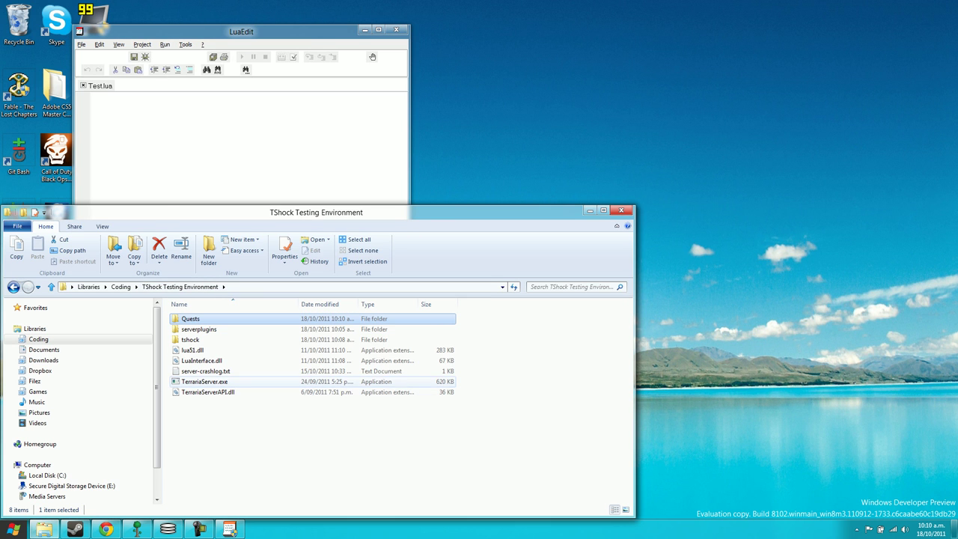
double_click(204, 381)
key(Return)
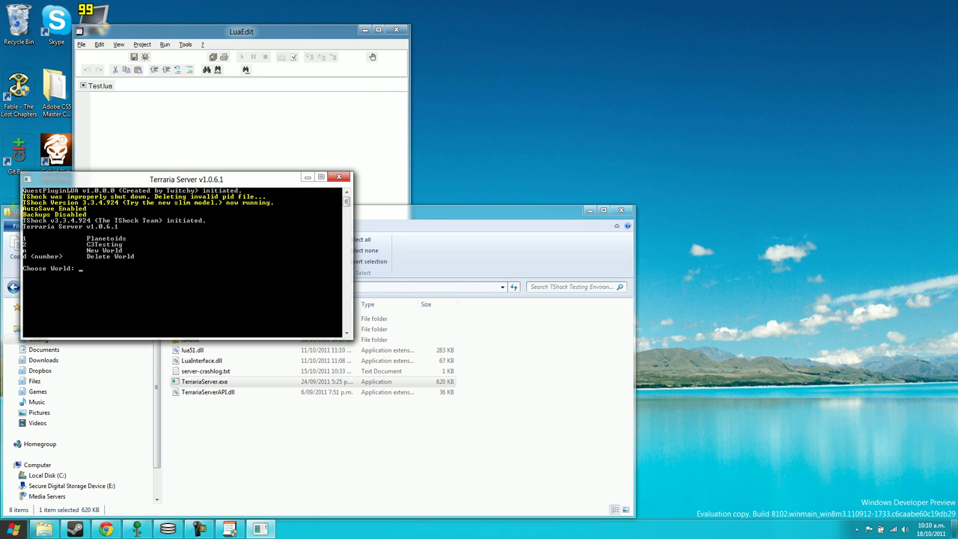
text(1)
key(Return)
key(Return)
key(Return)
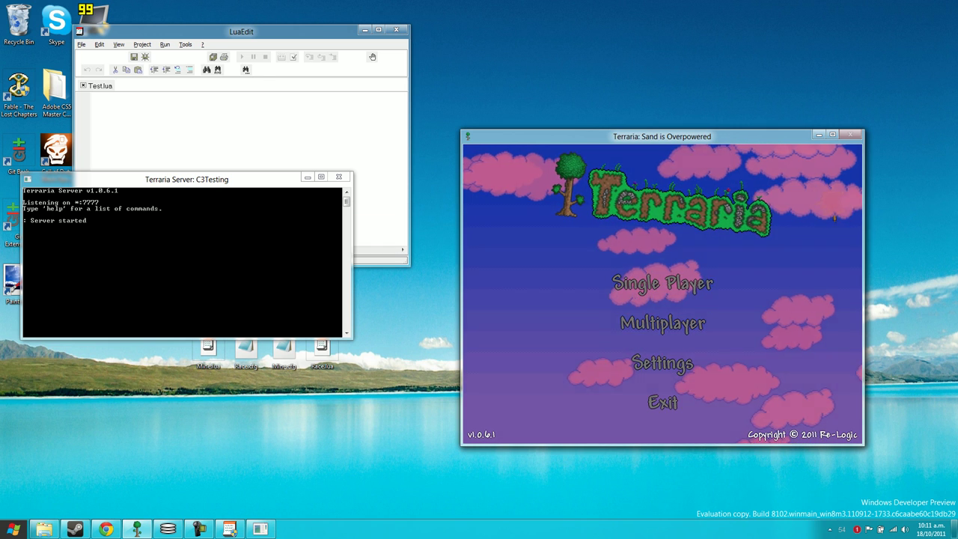
Move the Terraria game window closer to the server console and join the multiplayer server C3Testing (127.0.0.1:7777) with the first character.
drag(714, 136, 557, 134)
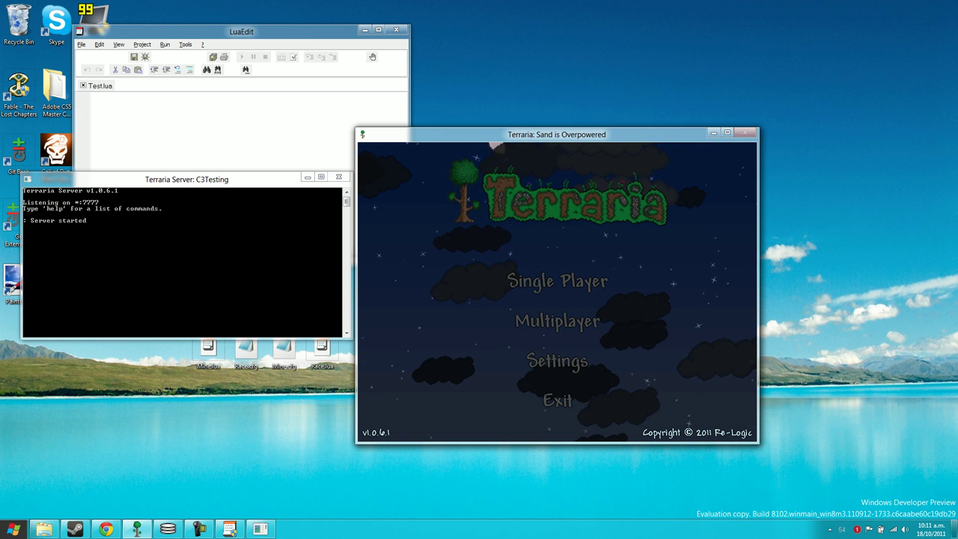
click(554, 324)
click(556, 278)
click(561, 286)
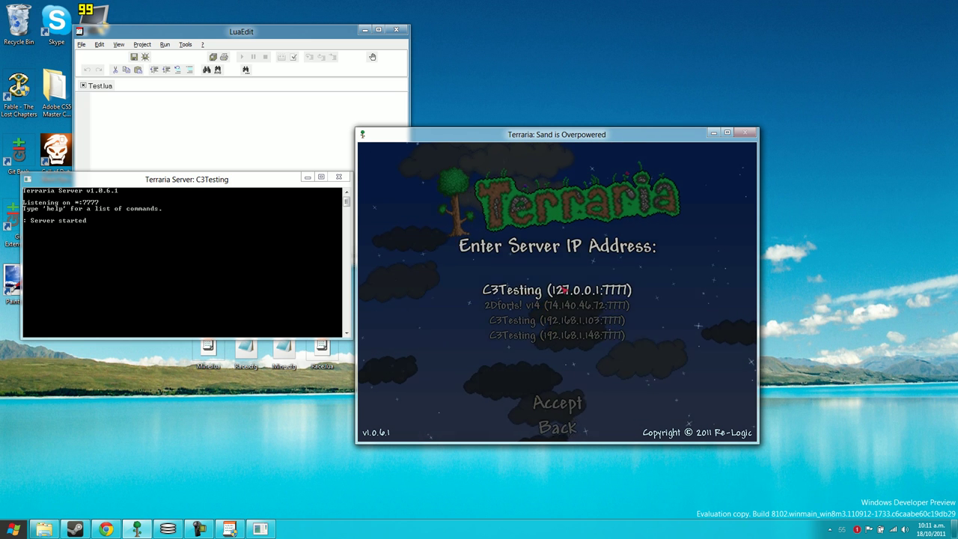
click(562, 288)
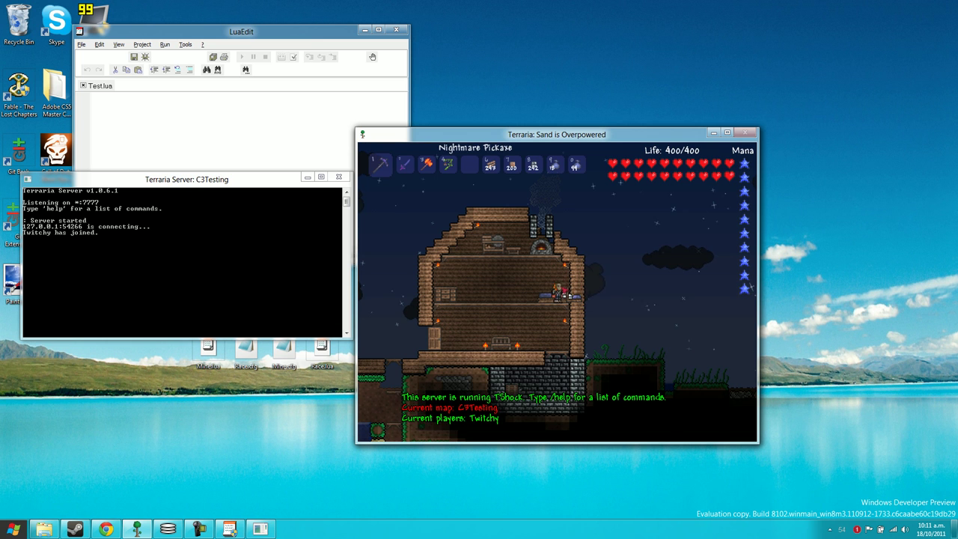
Walk the character away from the bed and down to the ground floor of the house.
key(a)
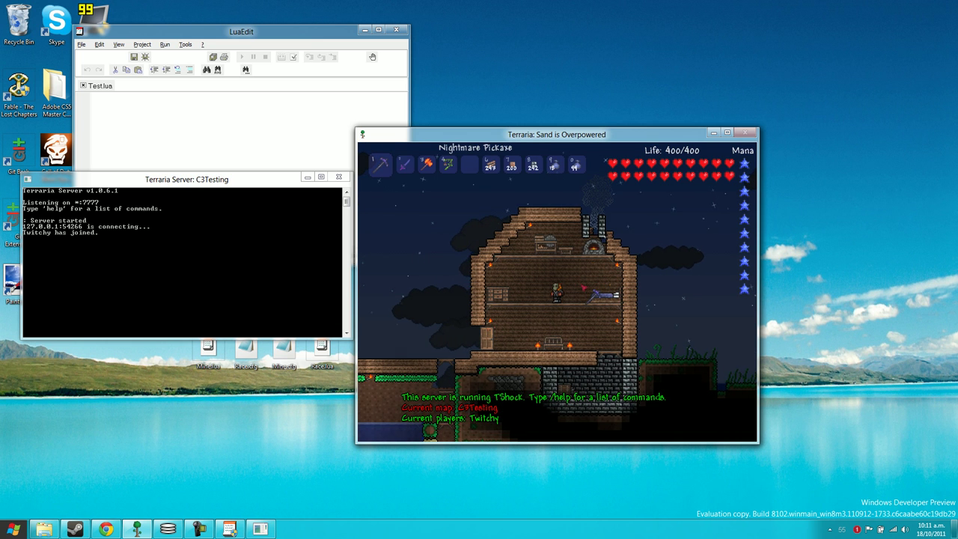
key(a)
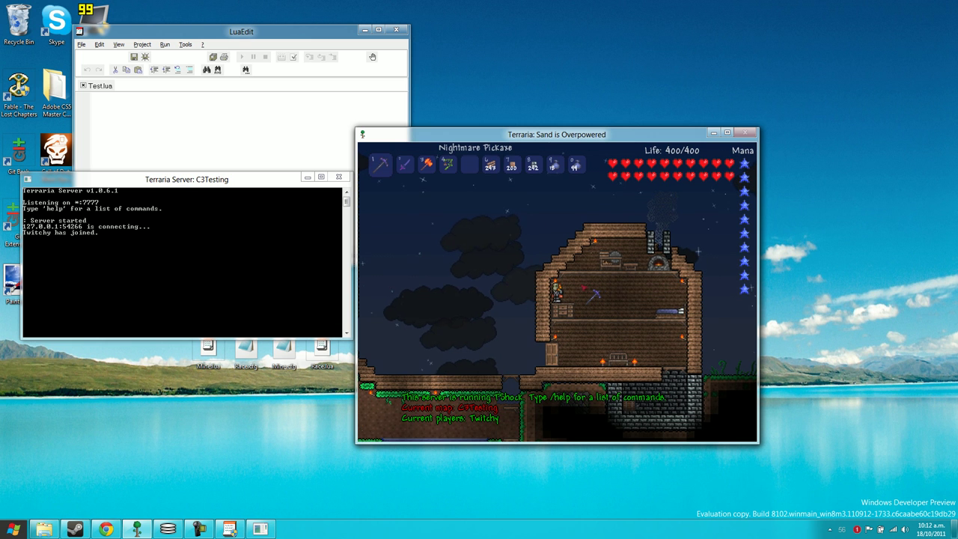
key(d)
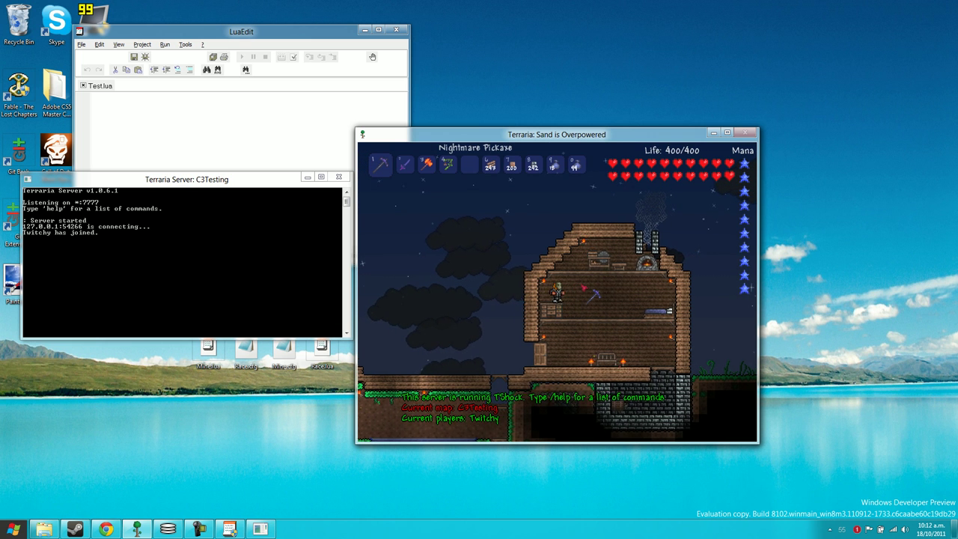
key(s)
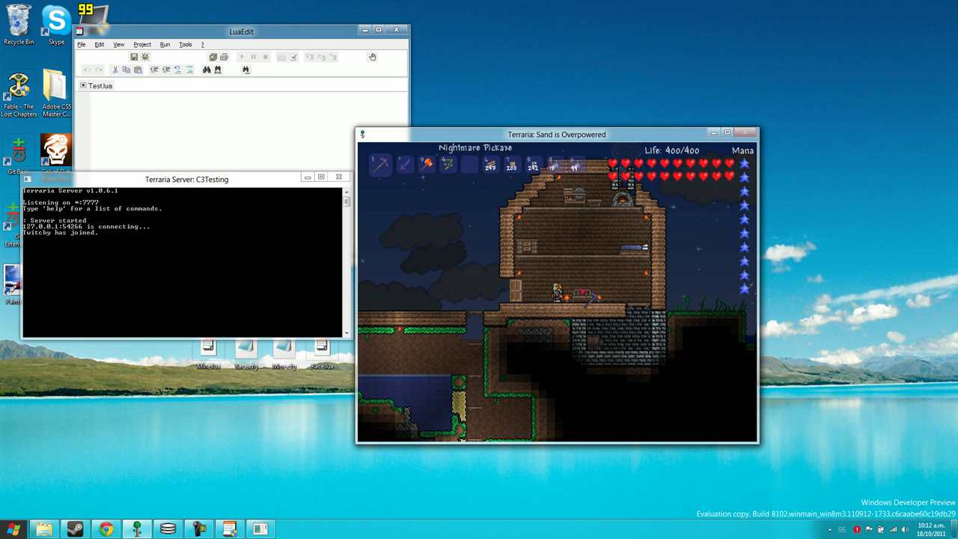
key(d)
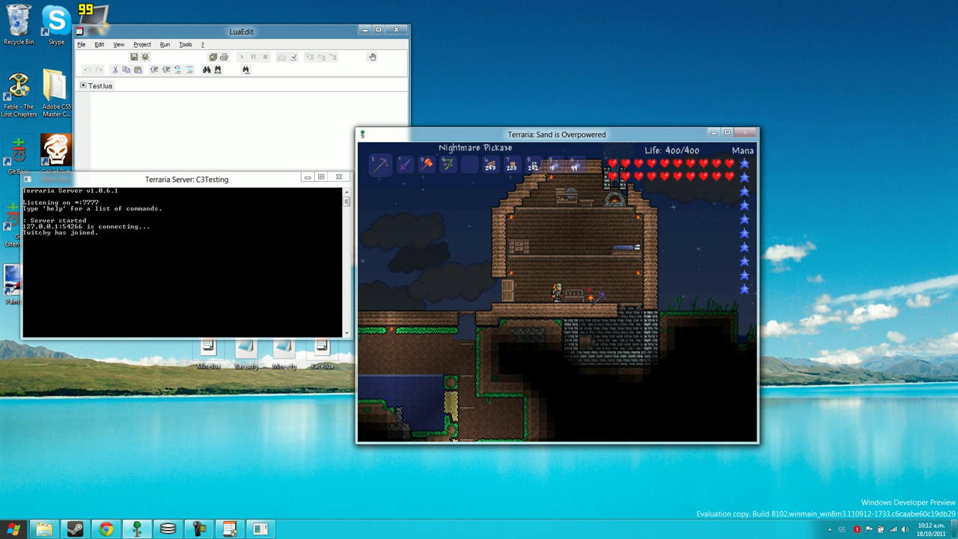
key(a)
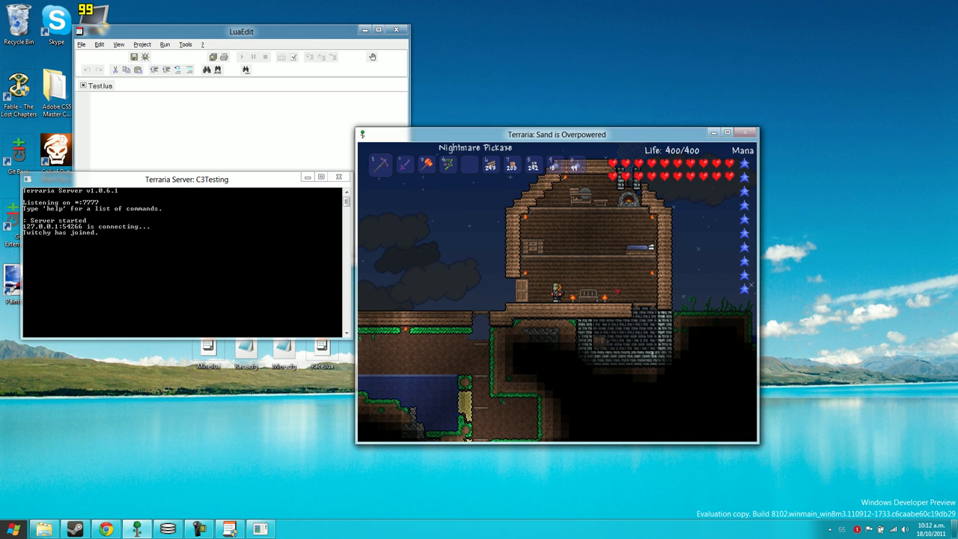
Place LuaEdit beside the game window and write Private("Collect 20 Iron Ore", Player); as the first line of Test.lua, followed by a new line.
drag(182, 32, 121, 157)
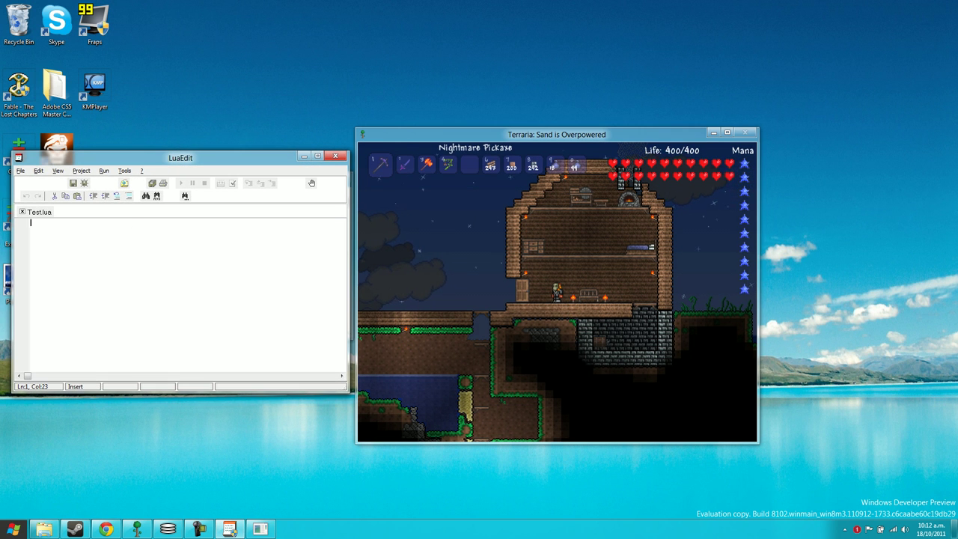
text(Private(")
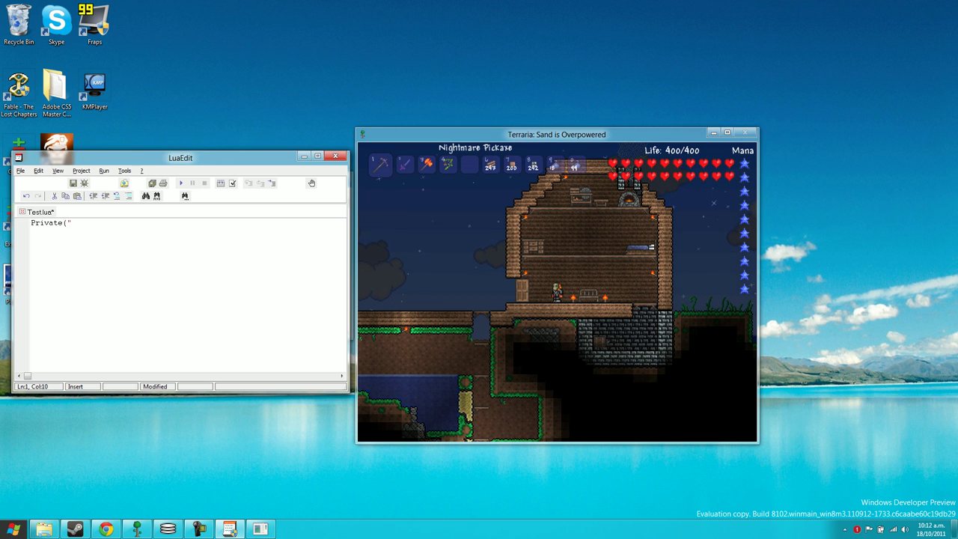
text(Collect)
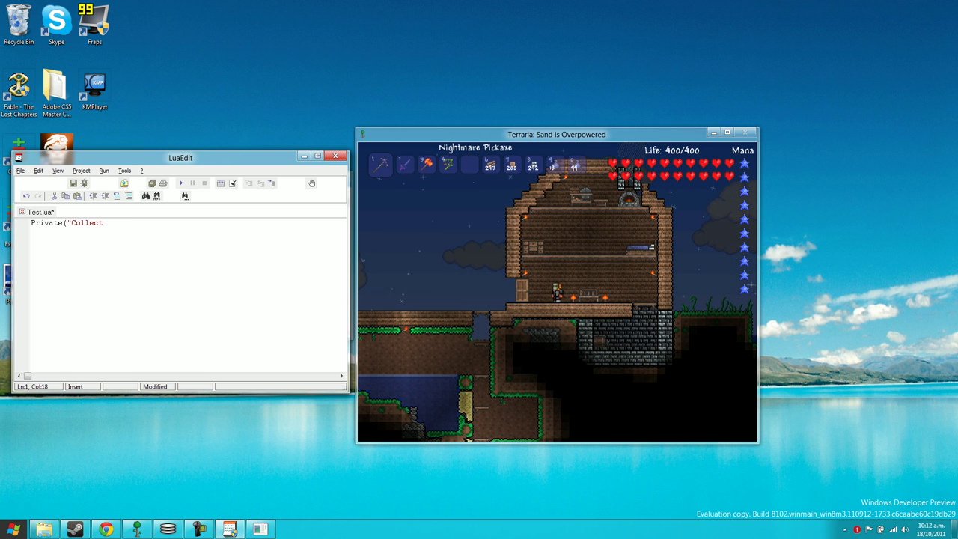
text( 20 )
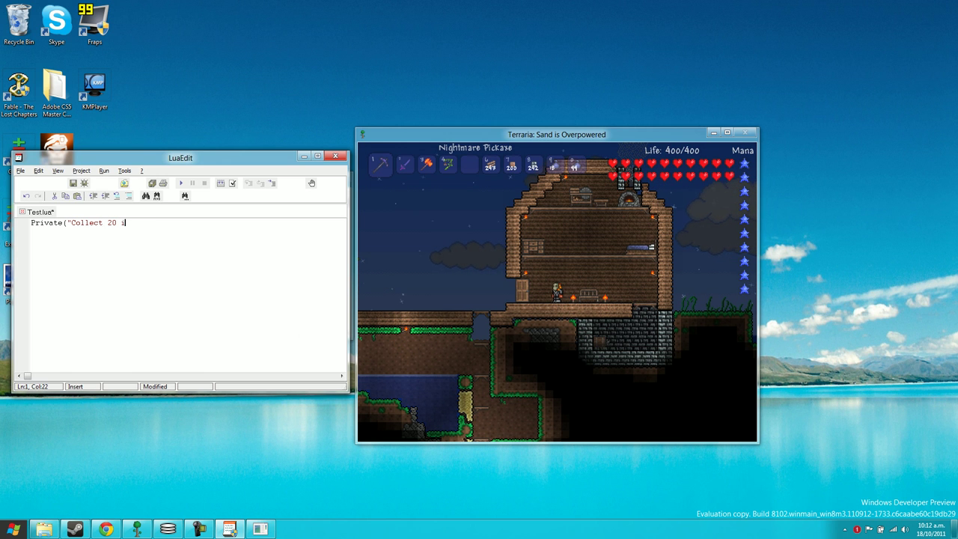
text(Iron Ore",)
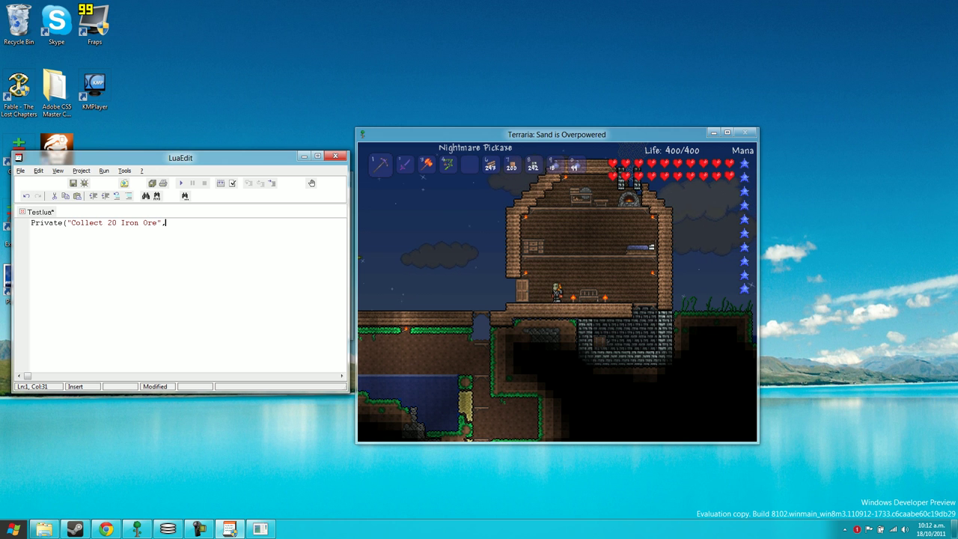
text( Player);)
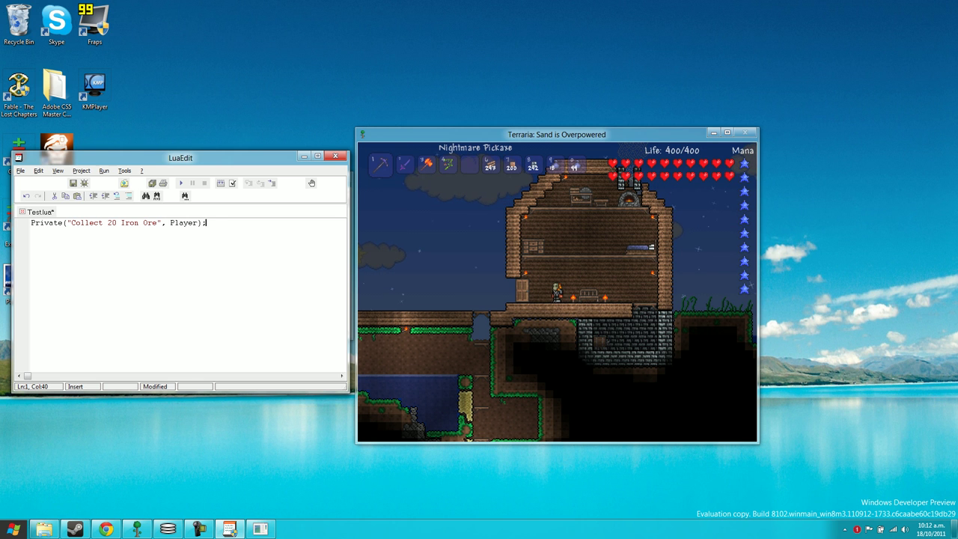
key(Return)
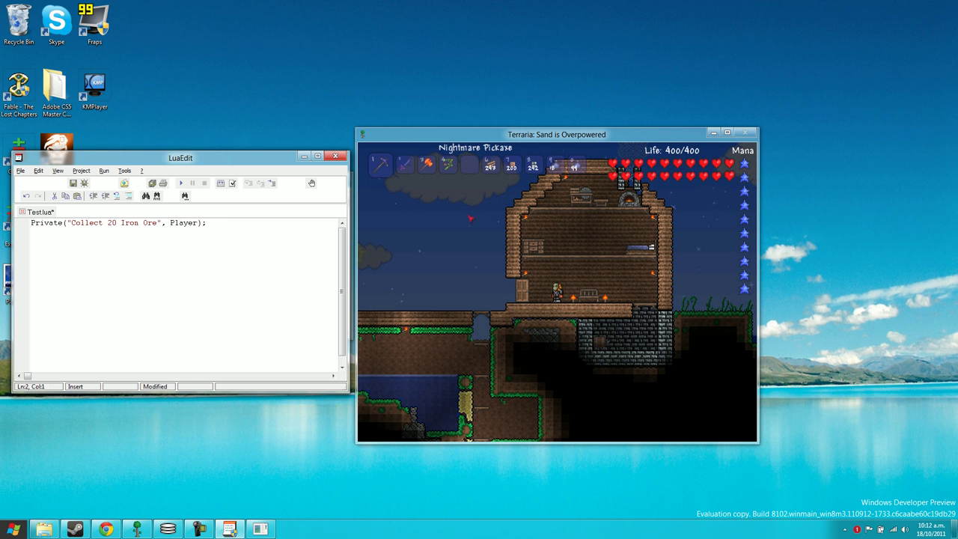
Return to the game and take the character out of the house and down the shaft to the opening of the underground cavern.
click(538, 229)
key(a)
key(a)
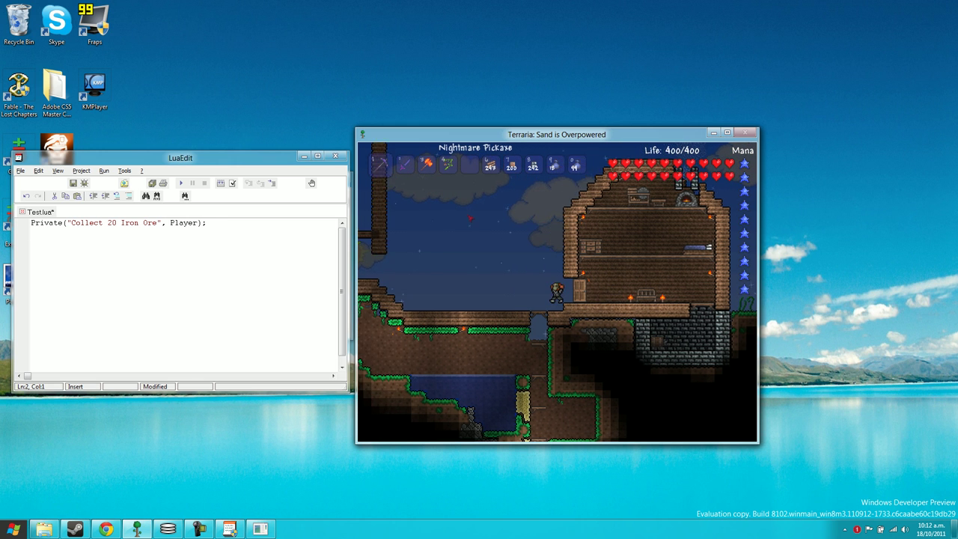
key(s)
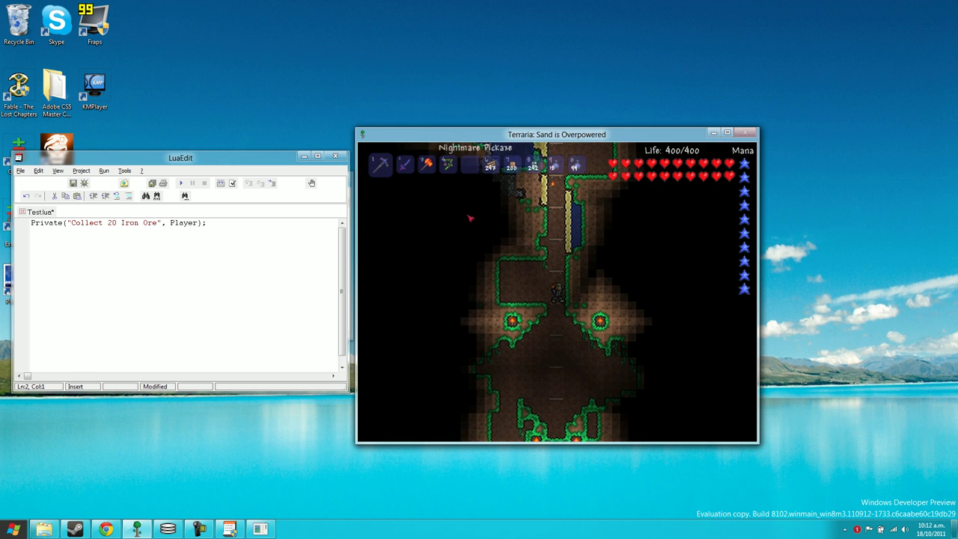
key(s)
key(space)
key(a)
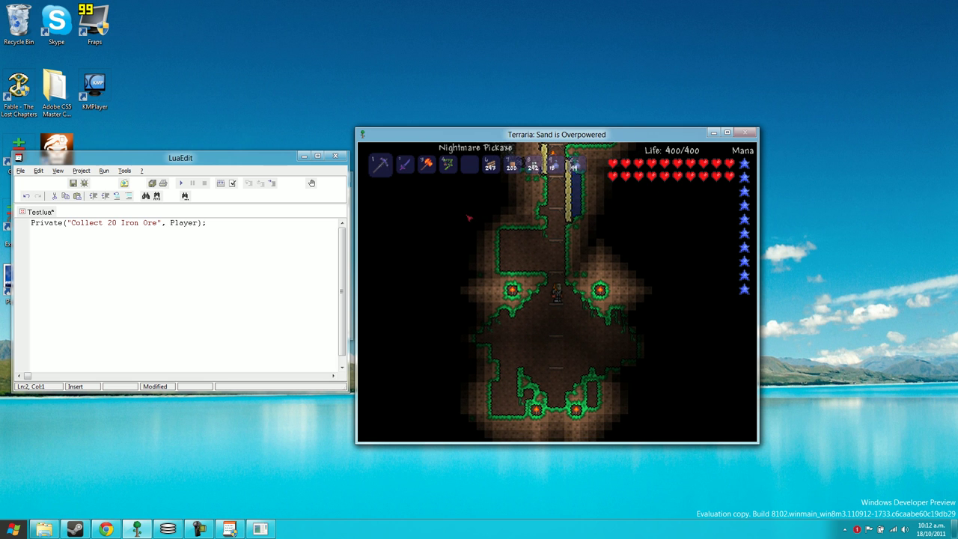
Query the character's position with the /getcoords chat command and reopen the chat to read the coordinates.
key(Return)
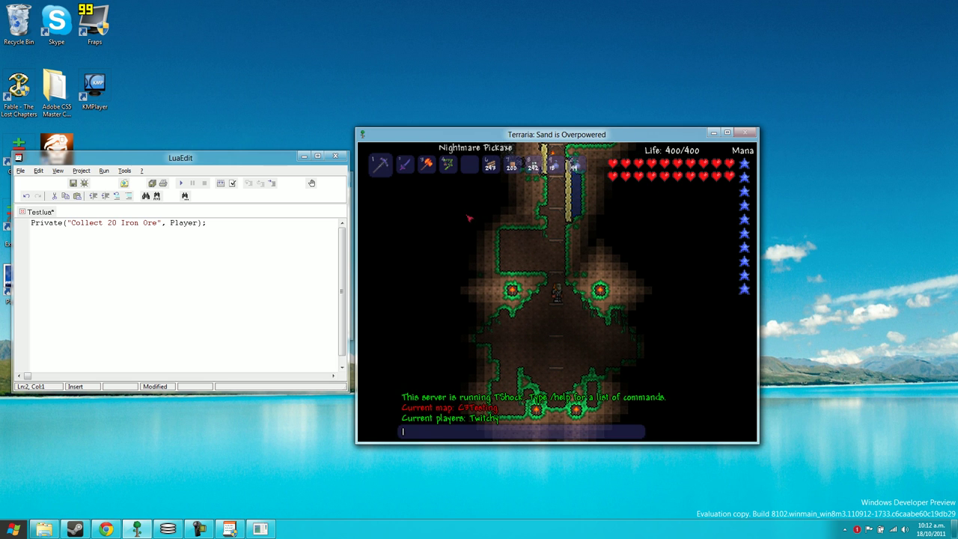
text(/getcoords)
key(Return)
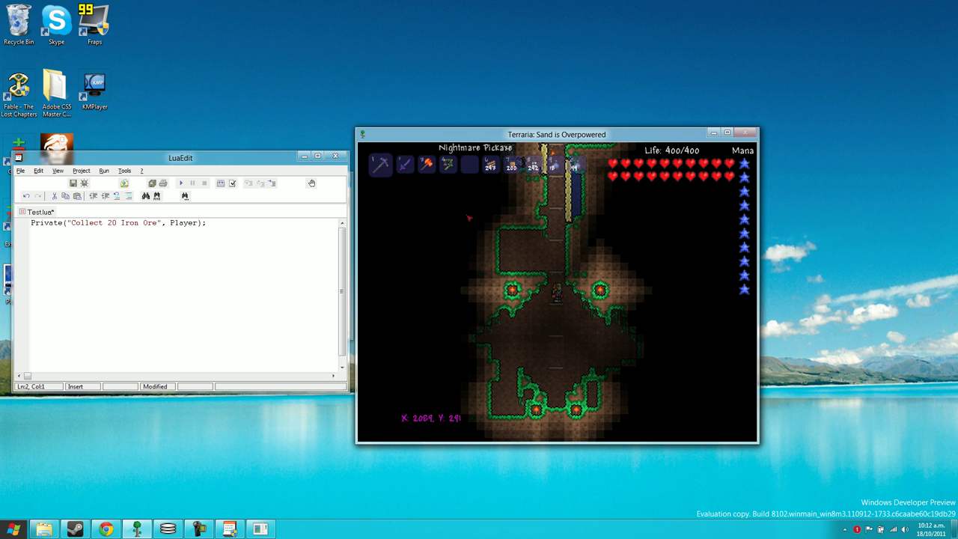
key(Return)
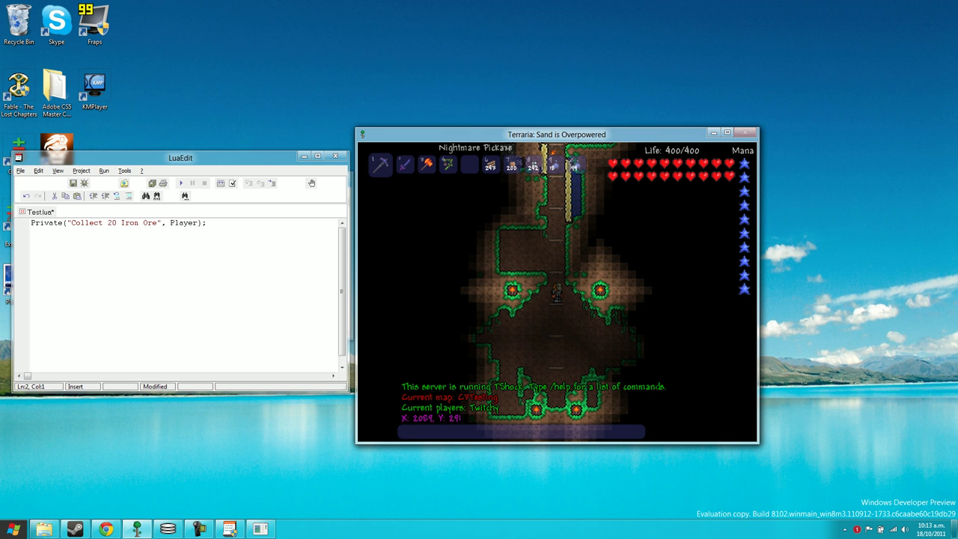